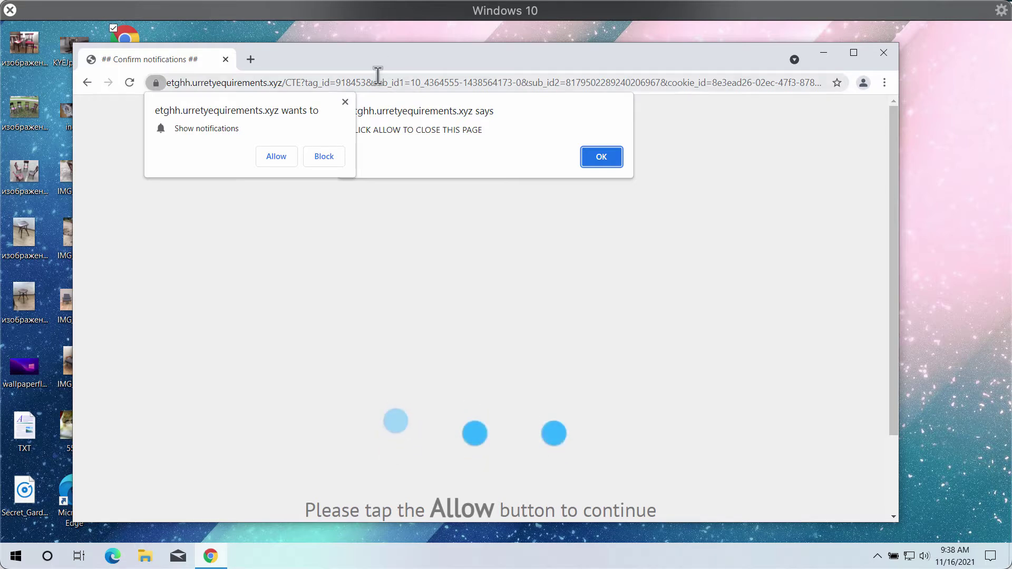
Step: Dismiss the spam page's alert and reposition the Chrome window
{"action": "left_click", "coordinate": [599, 158]}
{"action": "left_click_drag", "start_coordinate": [891, 274], "coordinate": [894, 355]}
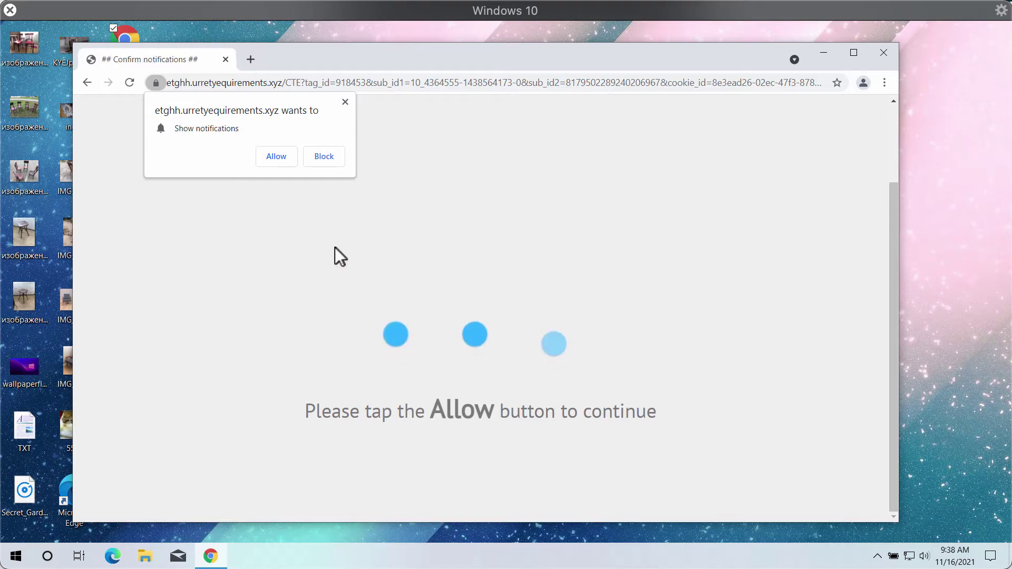
{"action": "left_click_drag", "start_coordinate": [539, 69], "coordinate": [544, 77]}
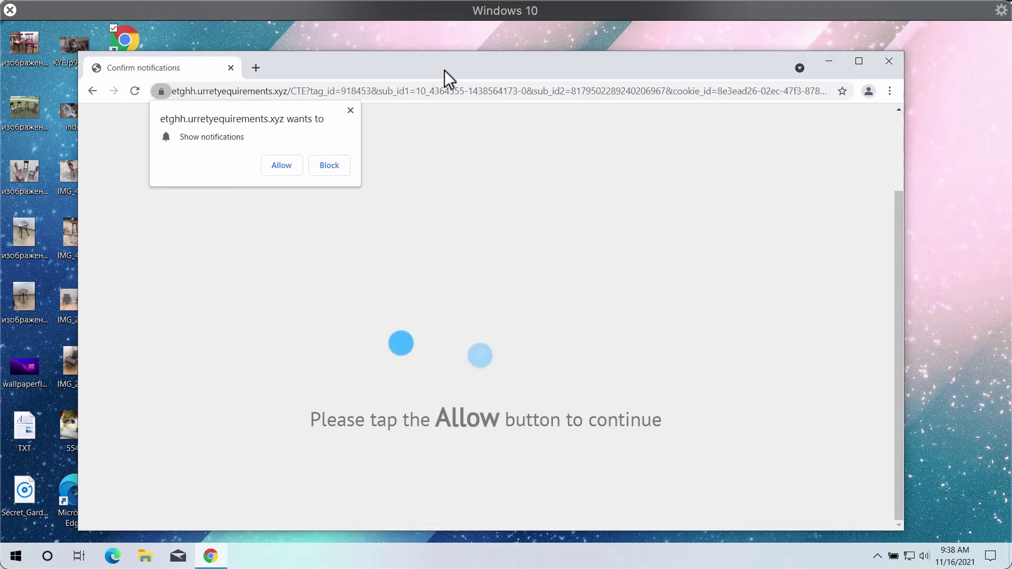
{"action": "left_click_drag", "start_coordinate": [444, 71], "coordinate": [428, 56]}
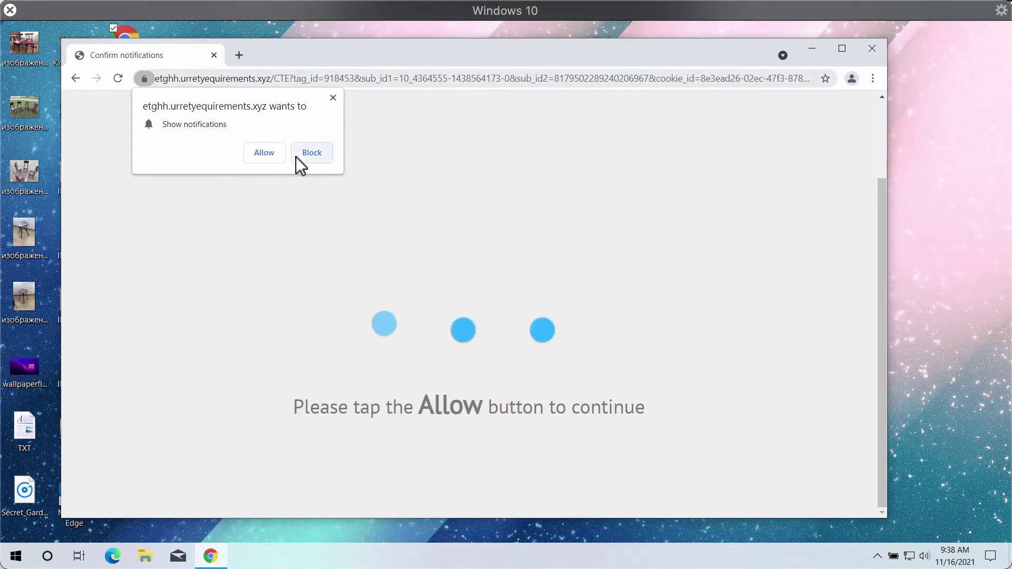
Step: Allow the site's notifications and close the extra blank tab, keeping the utarget.ru tab
{"action": "left_click", "coordinate": [259, 151]}
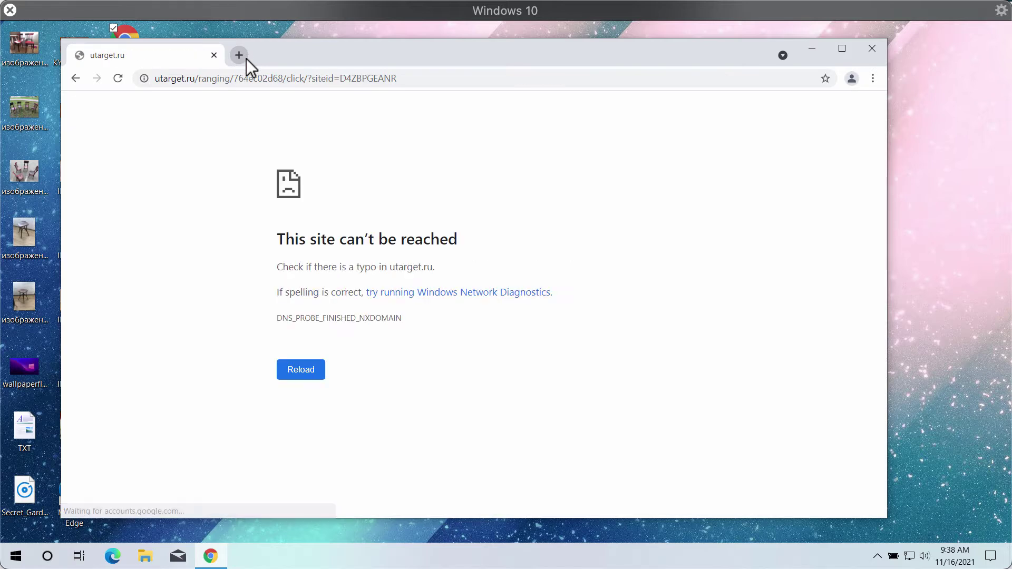
{"action": "left_click", "coordinate": [246, 59]}
{"action": "left_click", "coordinate": [179, 59]}
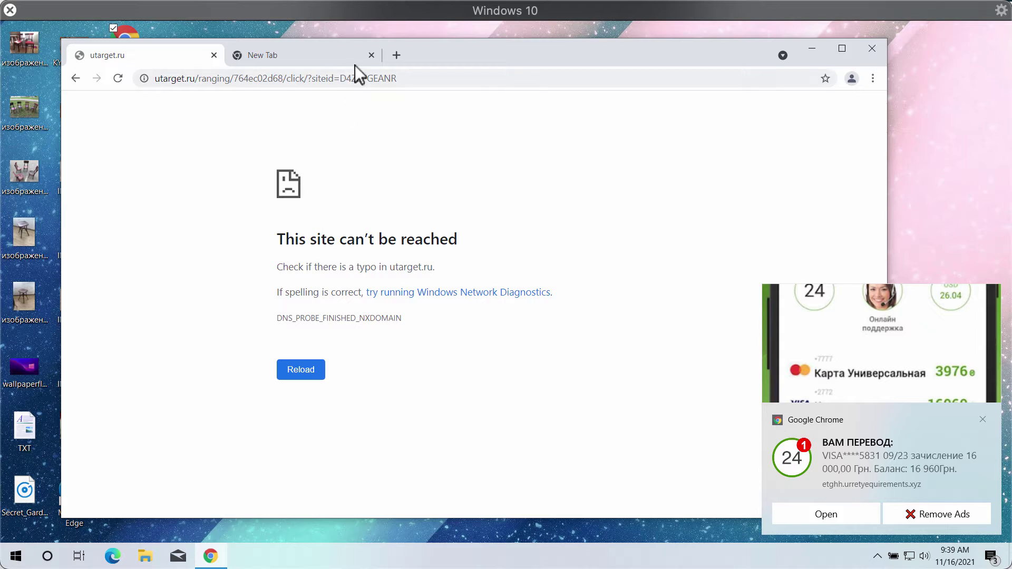
{"action": "left_click", "coordinate": [371, 55]}
Step: Select the utarget.ru address in the address bar and shift the window left
{"action": "left_click_drag", "start_coordinate": [278, 55], "coordinate": [271, 61]}
{"action": "left_click", "coordinate": [405, 76]}
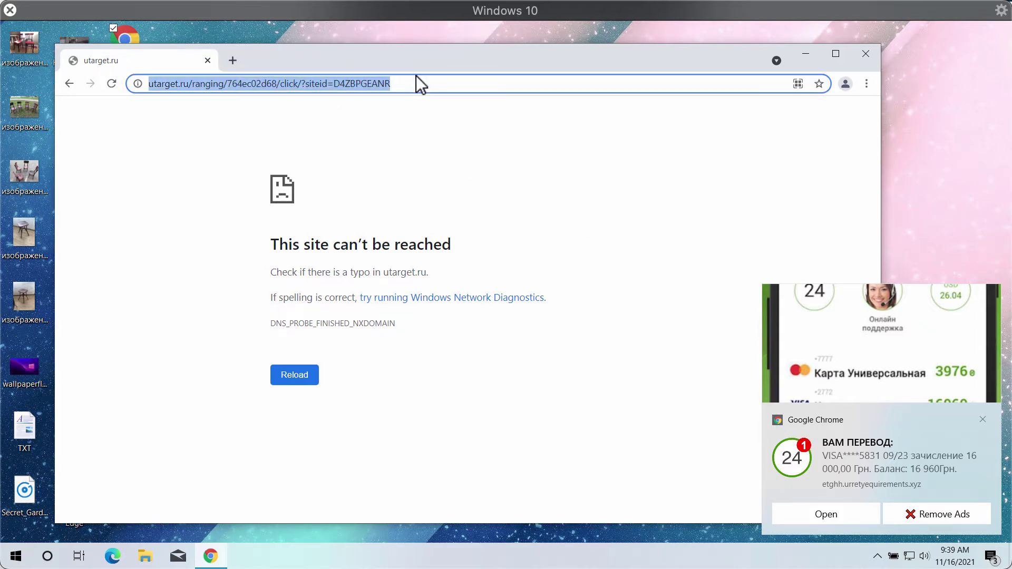
{"action": "left_click_drag", "start_coordinate": [425, 64], "coordinate": [378, 58]}
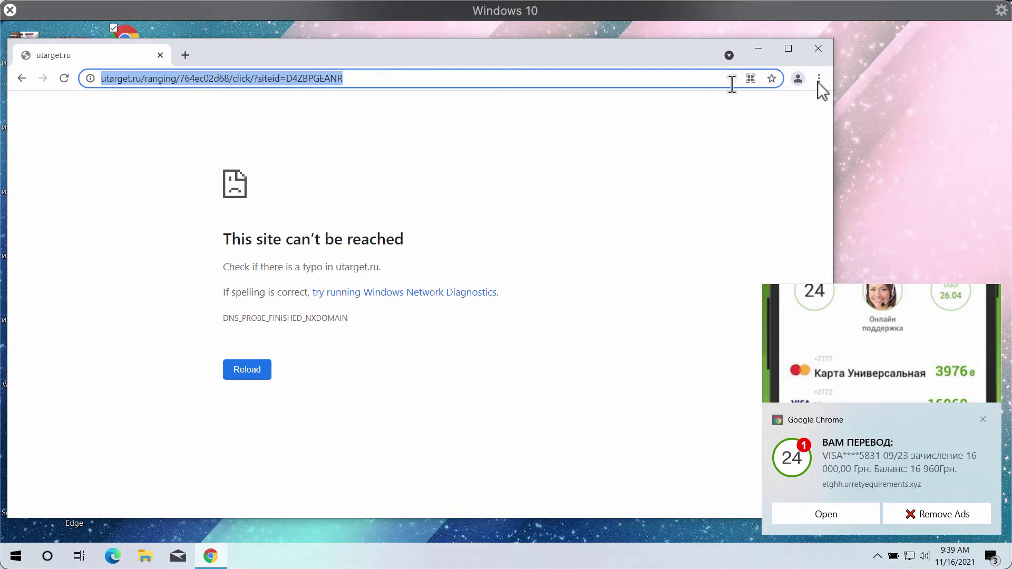
Step: Go to Chrome Settings > Privacy and security > Site Settings
{"action": "left_click", "coordinate": [827, 80]}
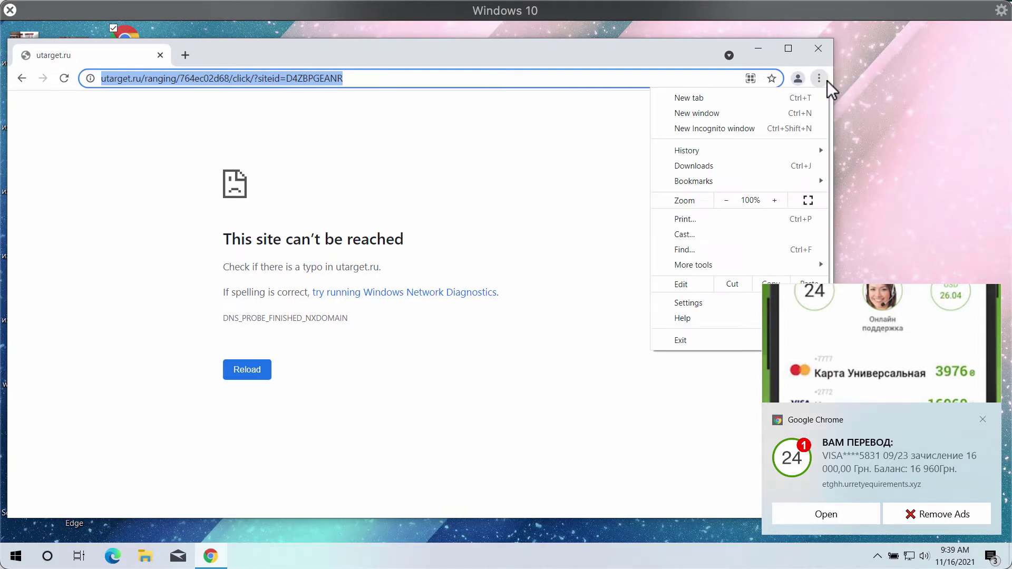
{"action": "left_click", "coordinate": [686, 302]}
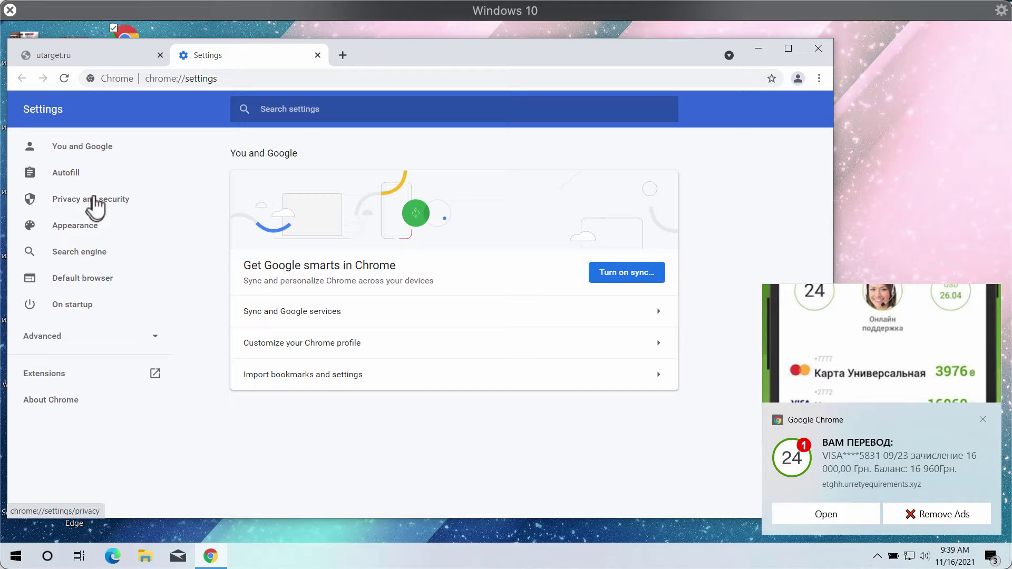
{"action": "left_click", "coordinate": [95, 199]}
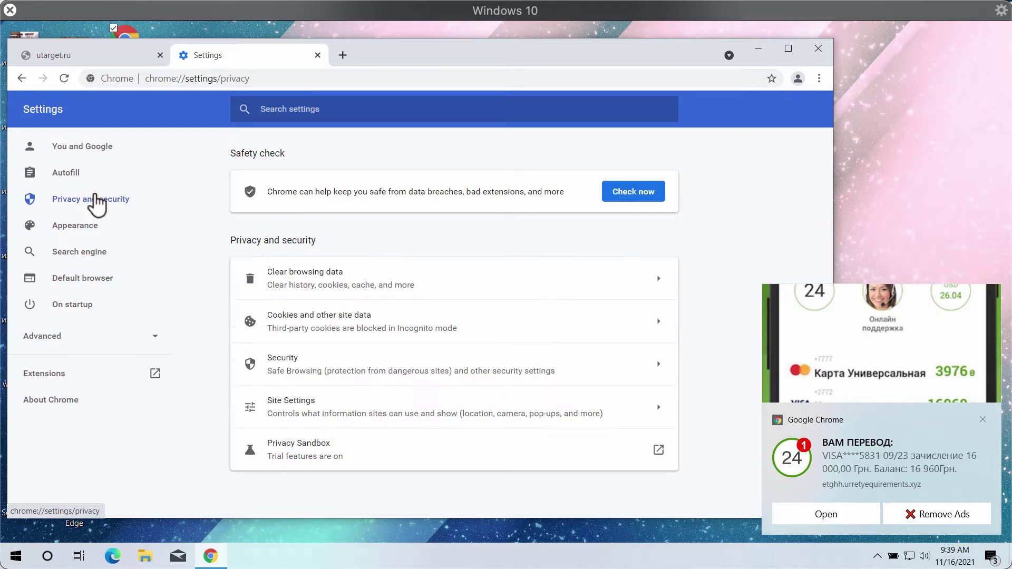
{"action": "left_click", "coordinate": [329, 408]}
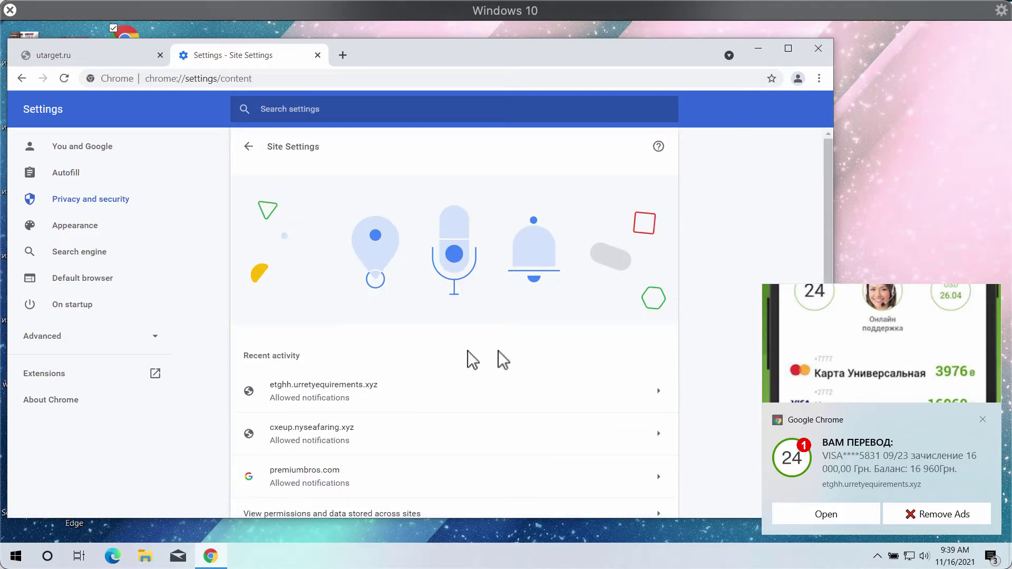
Step: Open Notifications and scroll to the allowed sites, including etghh.urretyequirements.xyz
{"action": "left_click_drag", "start_coordinate": [826, 172], "coordinate": [817, 252]}
{"action": "scroll", "coordinate": [474, 369], "scroll_direction": "down", "scroll_amount": 1}
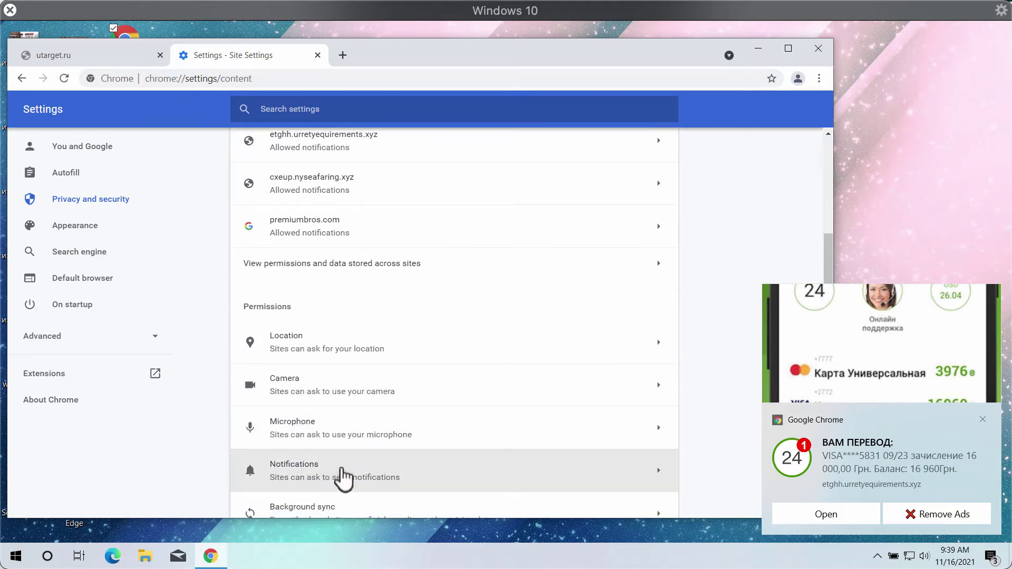
{"action": "left_click", "coordinate": [339, 475]}
{"action": "left_click_drag", "start_coordinate": [833, 194], "coordinate": [798, 352]}
{"action": "scroll", "coordinate": [798, 352], "scroll_direction": "down", "scroll_amount": 2}
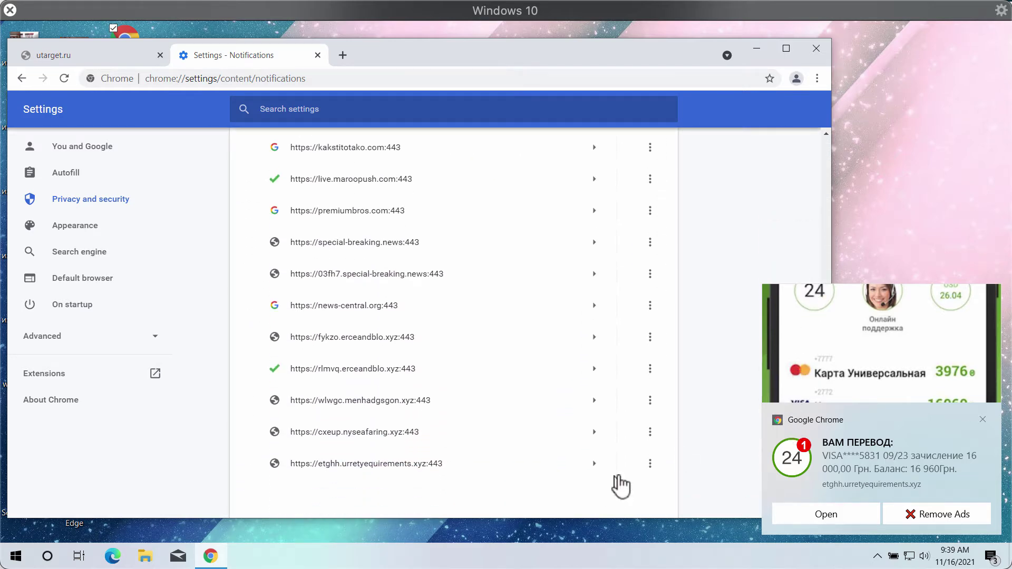
Step: Remove etghh.urretyequirements.xyz and apsolutamente.com from the allowed notification sites
{"action": "left_click", "coordinate": [650, 465]}
{"action": "left_click", "coordinate": [644, 470]}
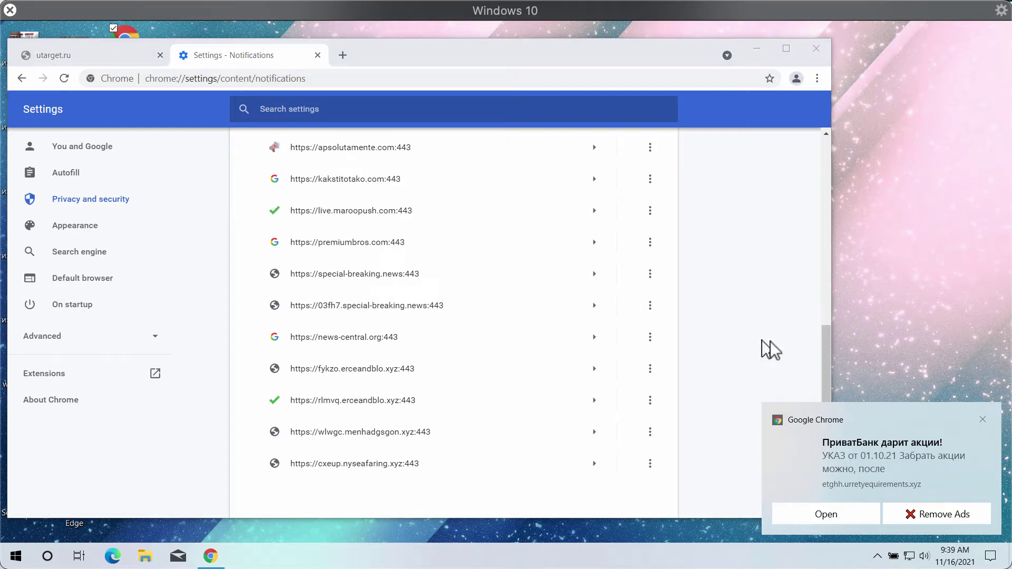
{"action": "left_click_drag", "start_coordinate": [828, 348], "coordinate": [821, 274]}
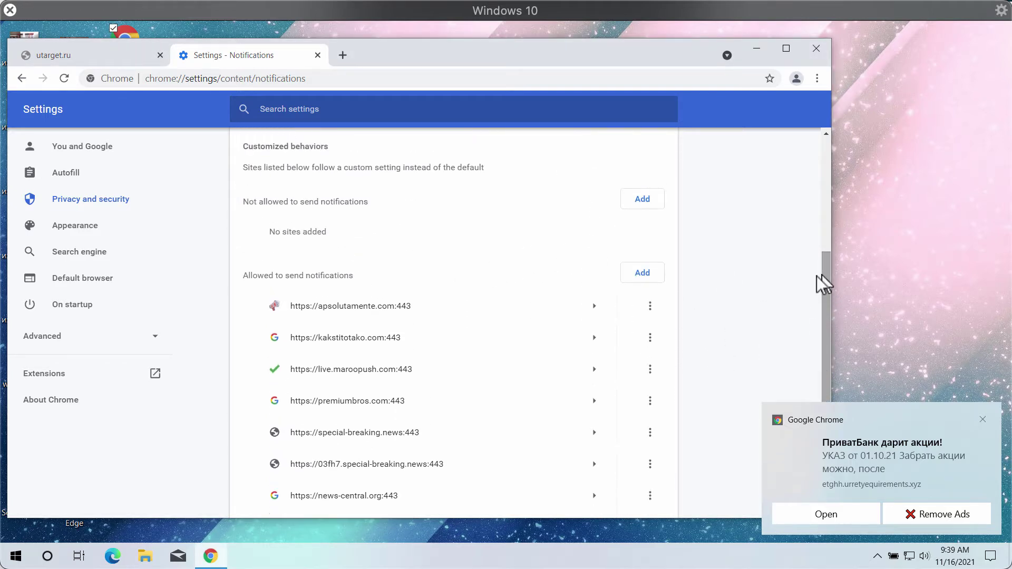
{"action": "left_click", "coordinate": [648, 307]}
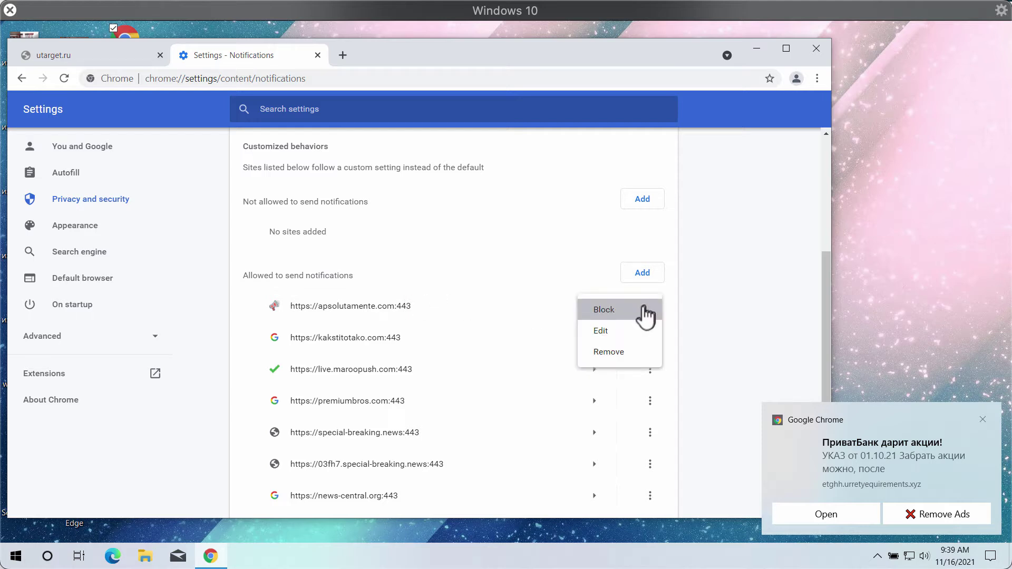
{"action": "left_click", "coordinate": [615, 357]}
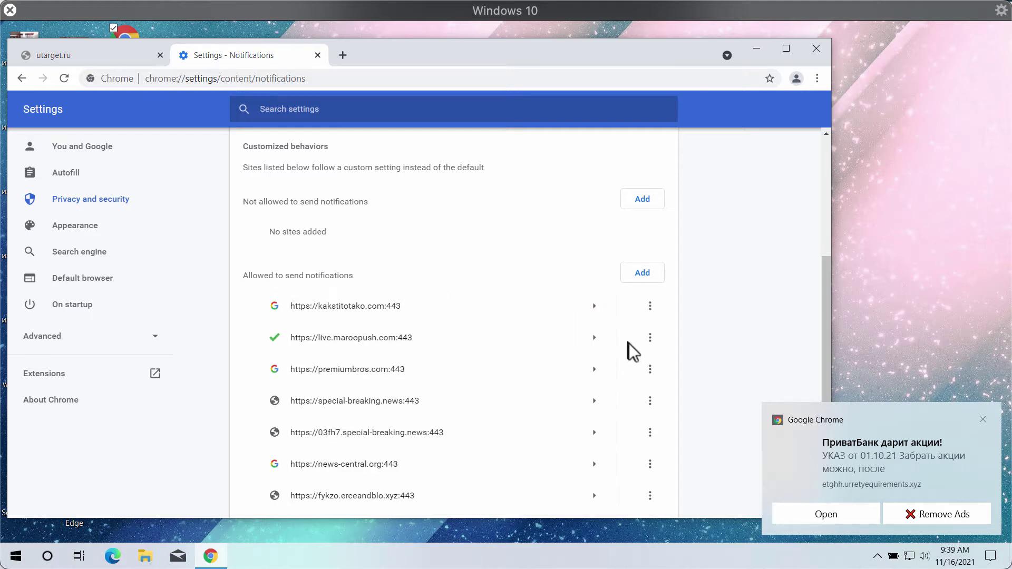
Step: Remove 03fh7.special-breaking.news, fykzo.erceandblo.xyz and rlmvq.erceandblo.xyz from the allowed list
{"action": "left_click", "coordinate": [650, 432]}
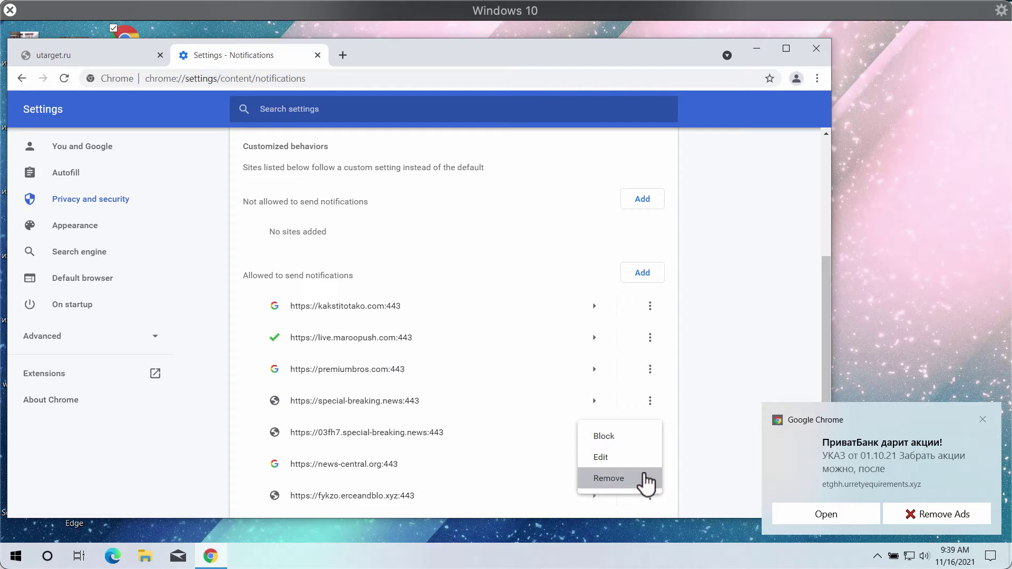
{"action": "left_click", "coordinate": [643, 479]}
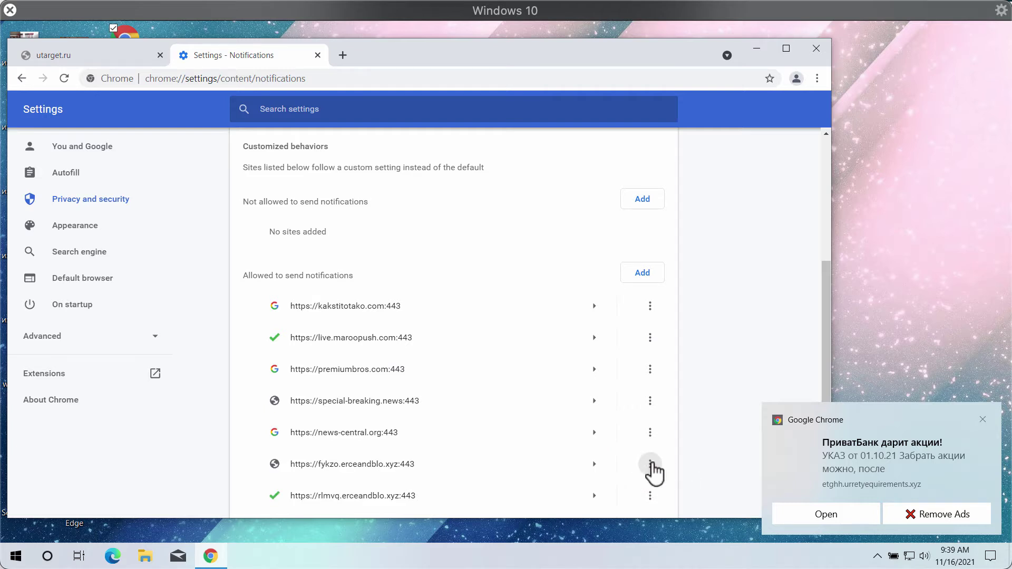
{"action": "left_click", "coordinate": [649, 464]}
{"action": "left_click", "coordinate": [648, 462]}
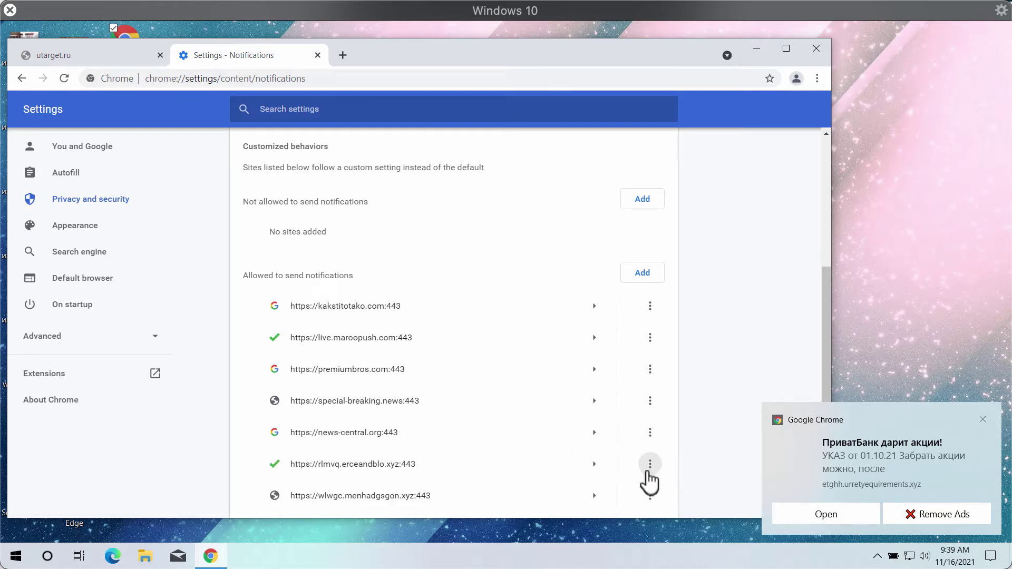
{"action": "left_click", "coordinate": [649, 471]}
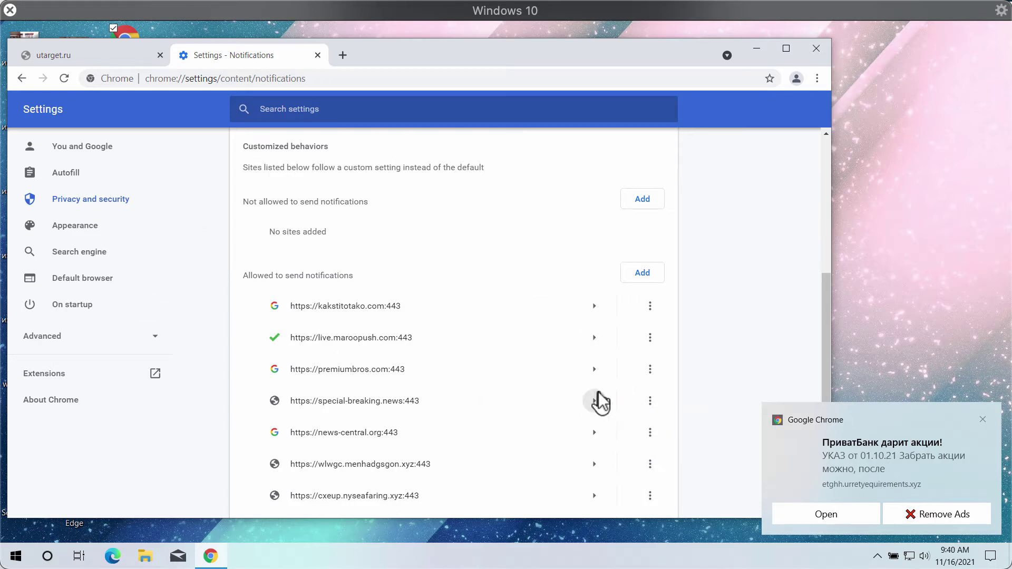
Step: Load combocleaner.com from the address bar suggestion, then minimize Chrome
{"action": "left_click", "coordinate": [441, 78]}
{"action": "type", "text": "c"}
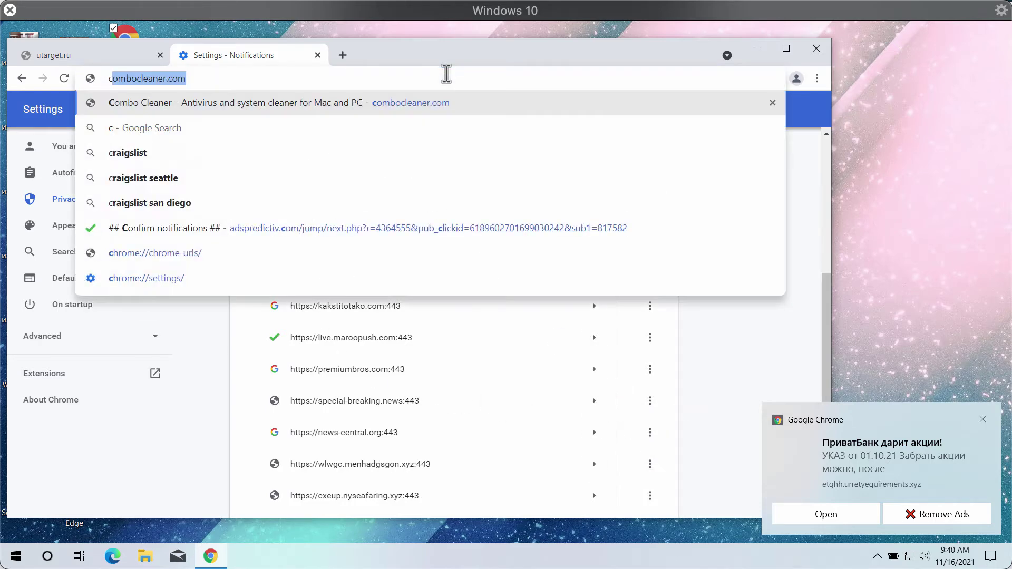
{"action": "key", "text": "Return"}
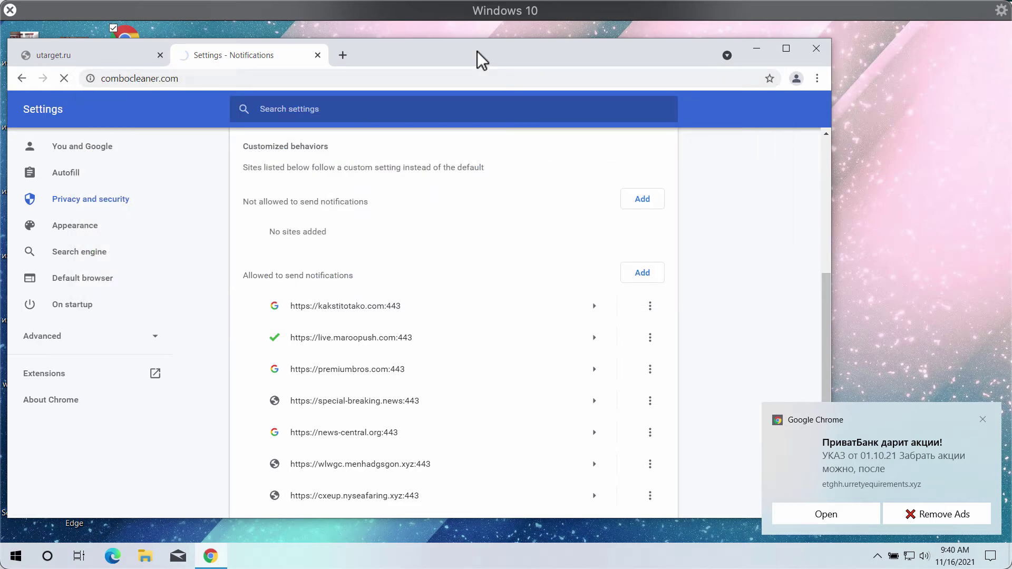
{"action": "left_click_drag", "start_coordinate": [477, 51], "coordinate": [691, 46]}
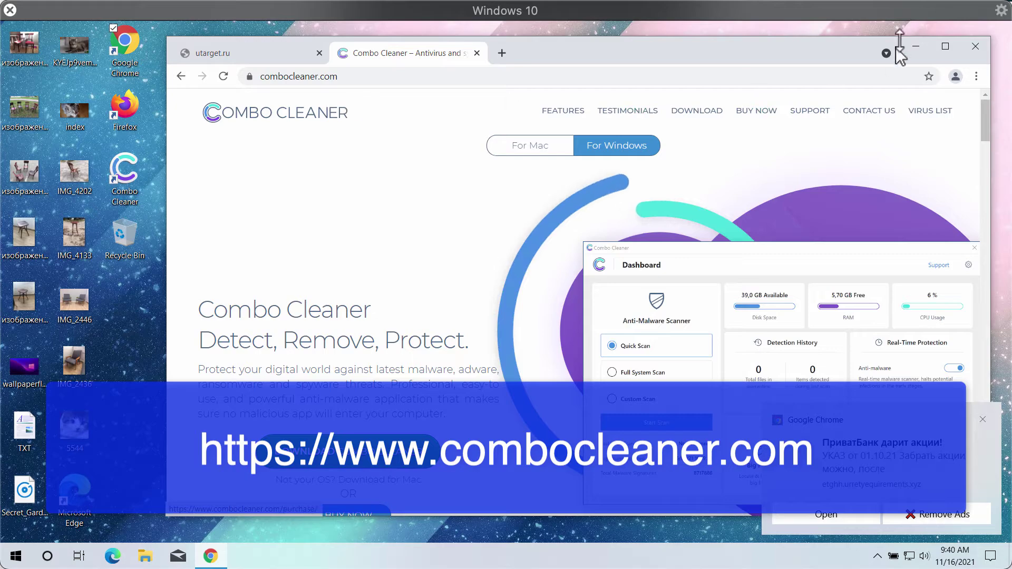
{"action": "left_click", "coordinate": [915, 46]}
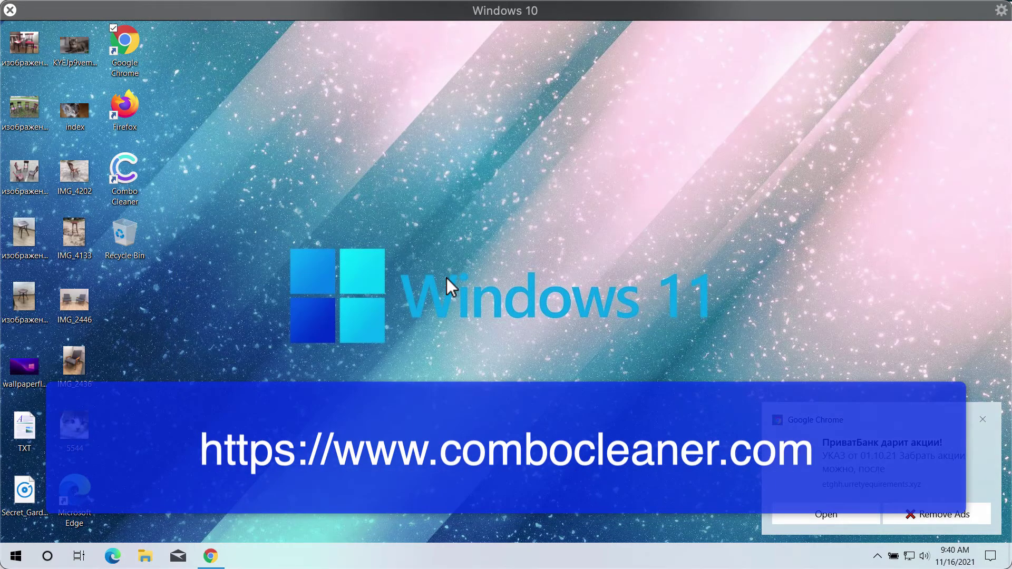
Step: Launch Combo Cleaner from its desktop icon
{"action": "double_click", "coordinate": [134, 184]}
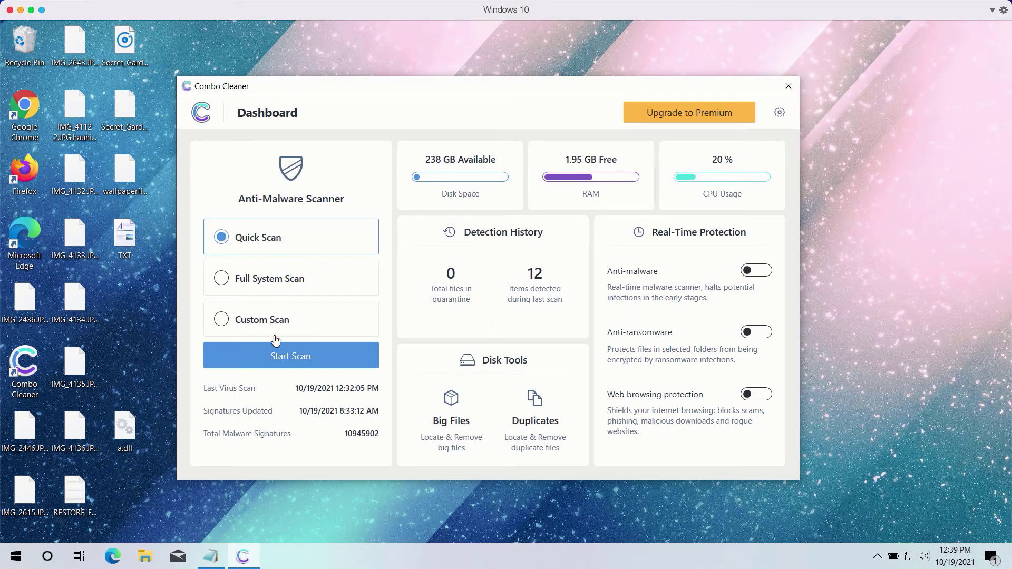
Step: Start a Quick Scan from the Combo Cleaner dashboard
{"action": "left_click", "coordinate": [315, 361]}
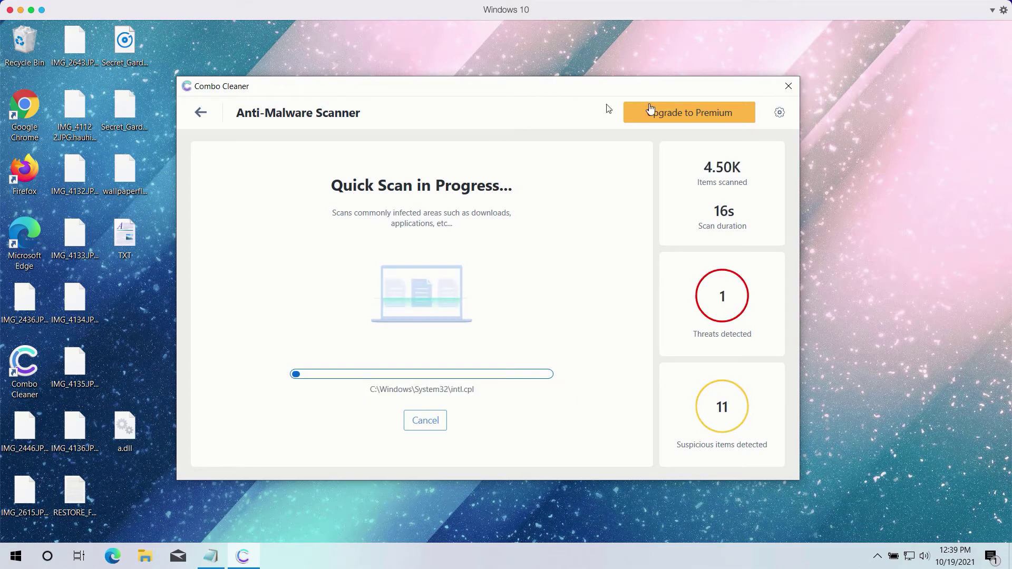
Step: View Combo Cleaner's Anti-Ransomware settings tab
{"action": "left_click", "coordinate": [780, 113]}
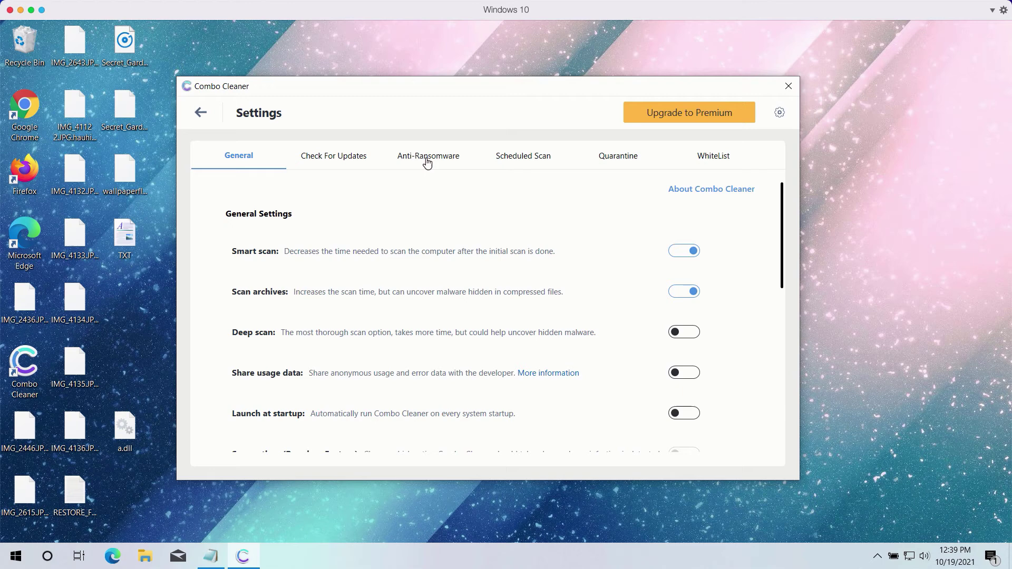
{"action": "left_click", "coordinate": [427, 157]}
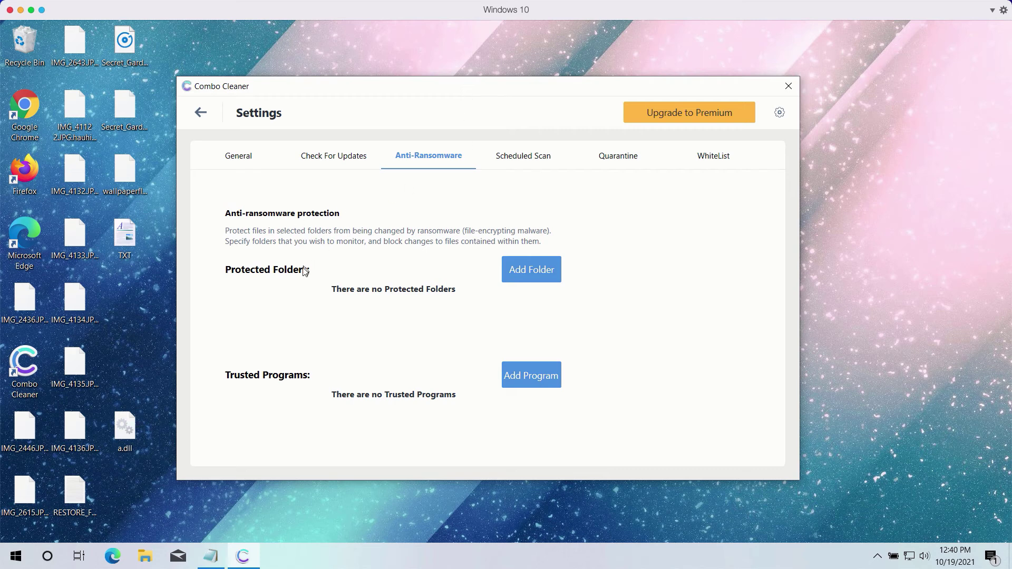
Step: Return to the dashboard and cancel the running quick scan, confirming with Yes
{"action": "left_click", "coordinate": [208, 122]}
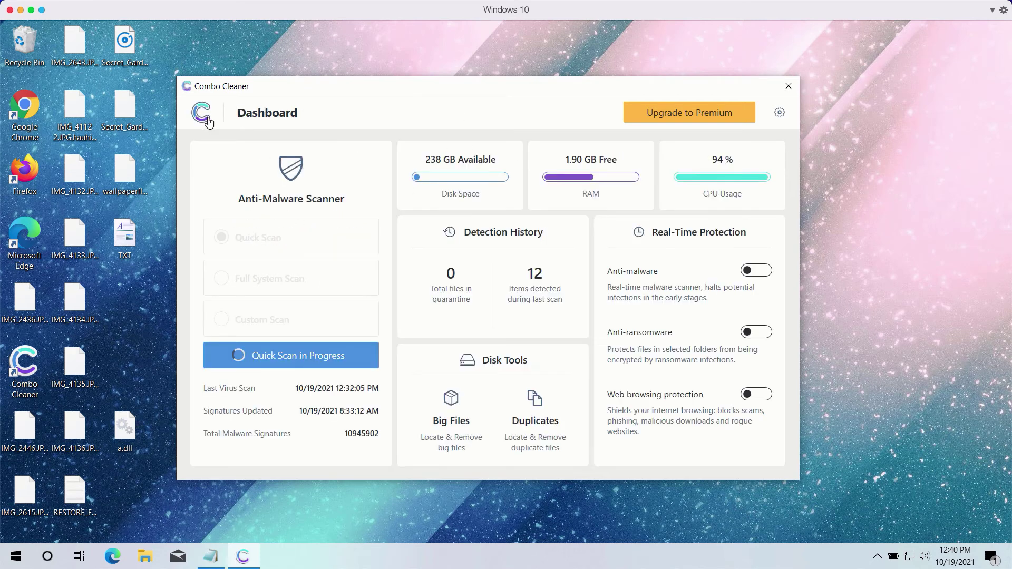
{"action": "left_click", "coordinate": [331, 359]}
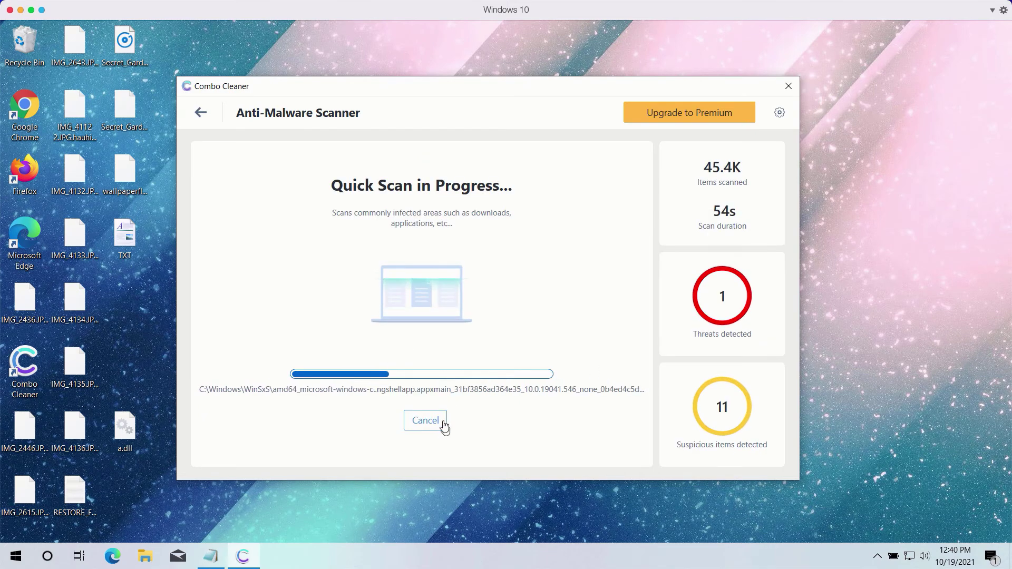
{"action": "left_click", "coordinate": [438, 423]}
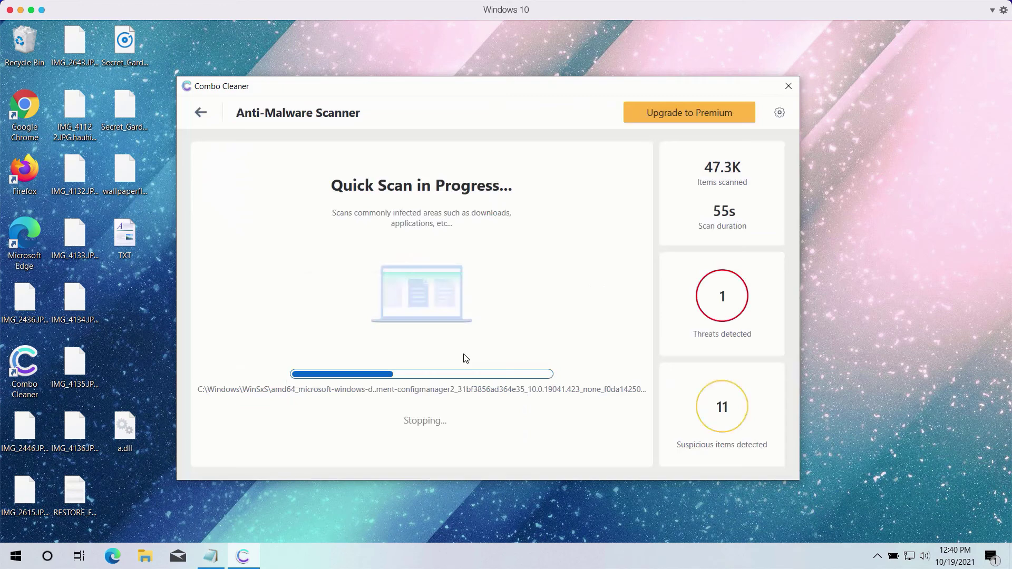
{"action": "left_click", "coordinate": [462, 353]}
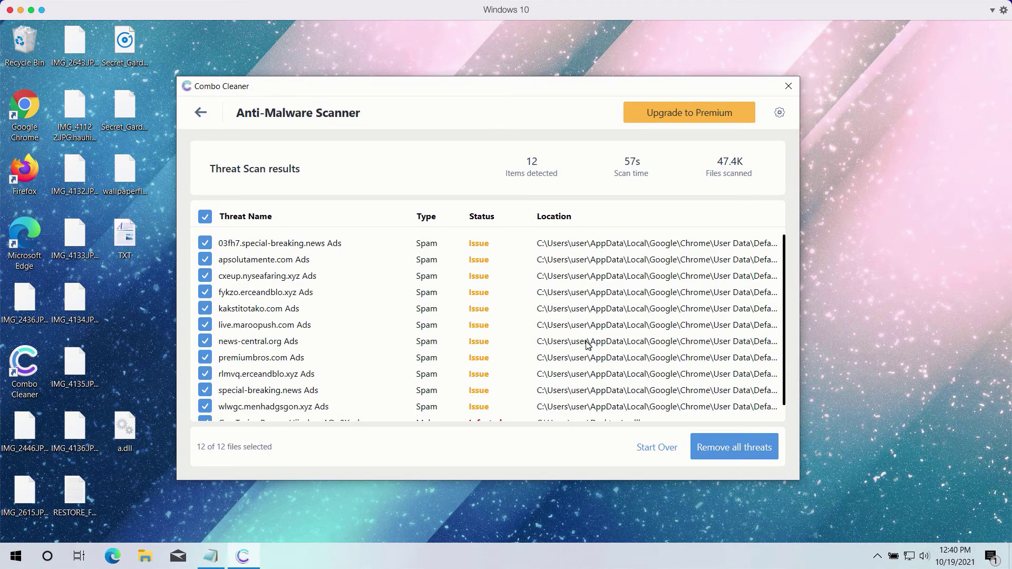
Step: Scroll through the 12 detected items, including spam notifications and the a.dll trojan
{"action": "scroll", "coordinate": [585, 342], "scroll_direction": "down", "scroll_amount": 1}
{"action": "scroll", "coordinate": [513, 310], "scroll_direction": "up", "scroll_amount": 1}
{"action": "scroll", "coordinate": [514, 310], "scroll_direction": "down", "scroll_amount": 1}
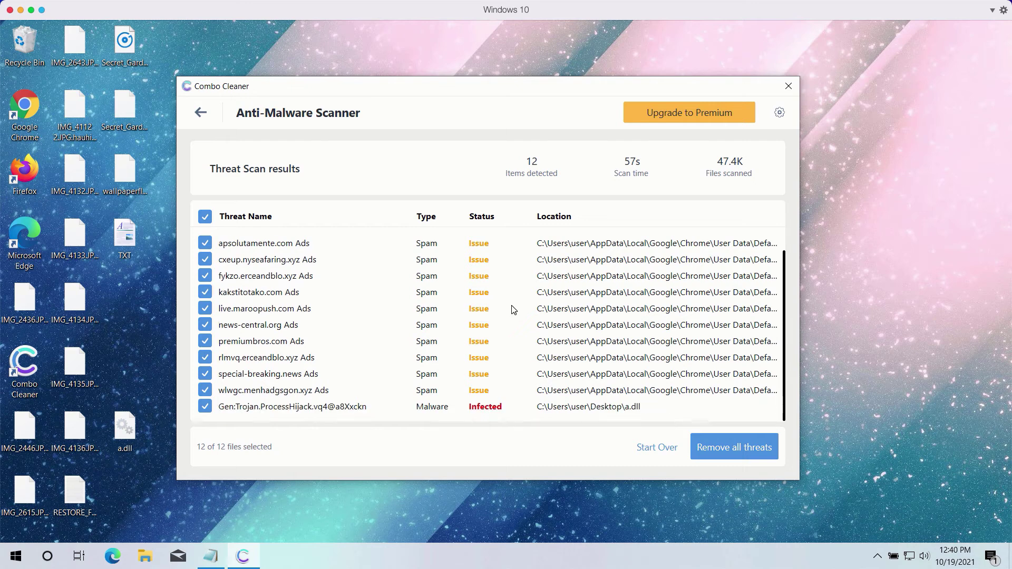
{"action": "scroll", "coordinate": [400, 328], "scroll_direction": "up", "scroll_amount": 1}
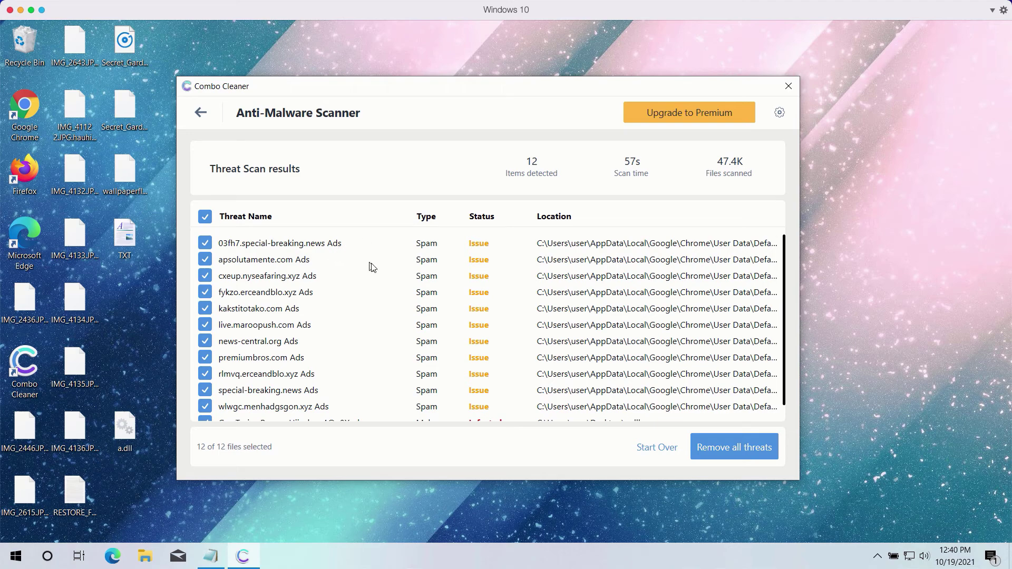
{"action": "scroll", "coordinate": [376, 273], "scroll_direction": "down", "scroll_amount": 1}
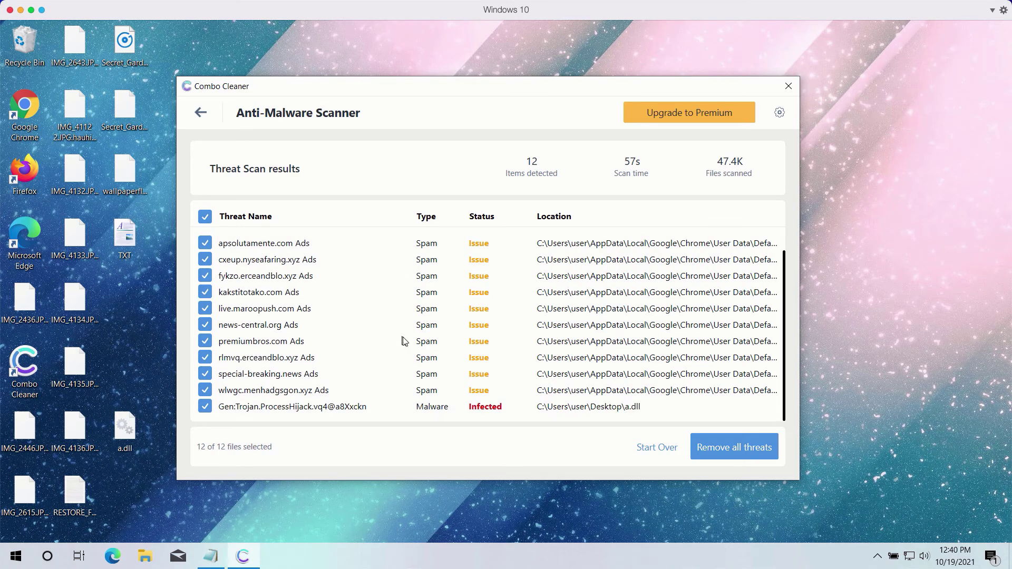